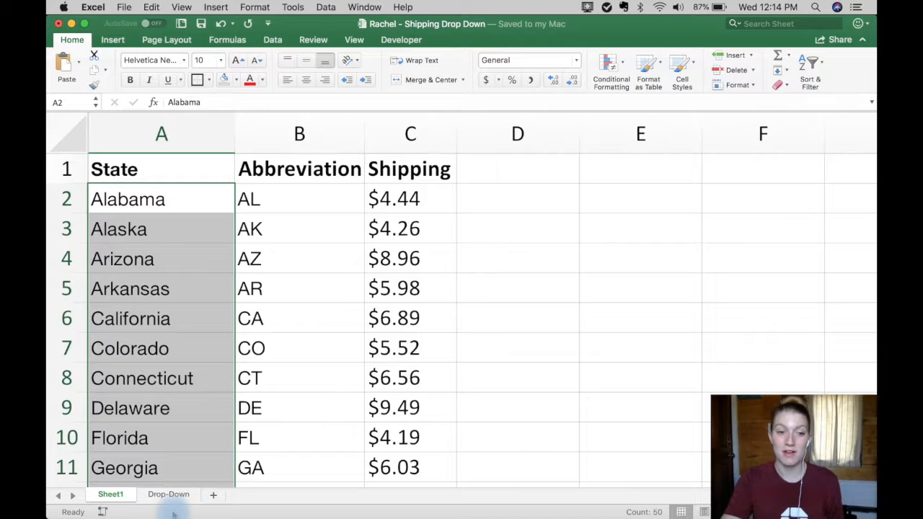
On the Drop-Down sheet, choose Arkansas in C4 and inspect the price lookup formula in E4
left_click(166, 496)
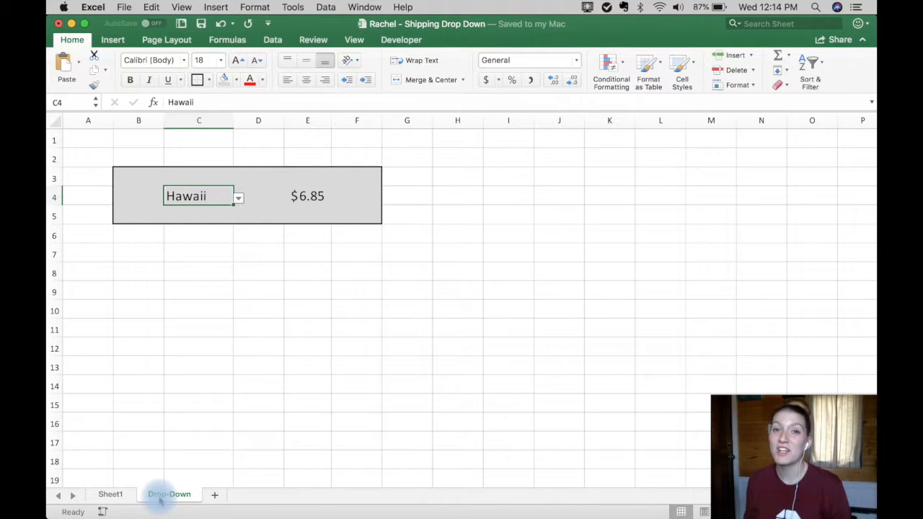
left_click(238, 197)
left_click(190, 249)
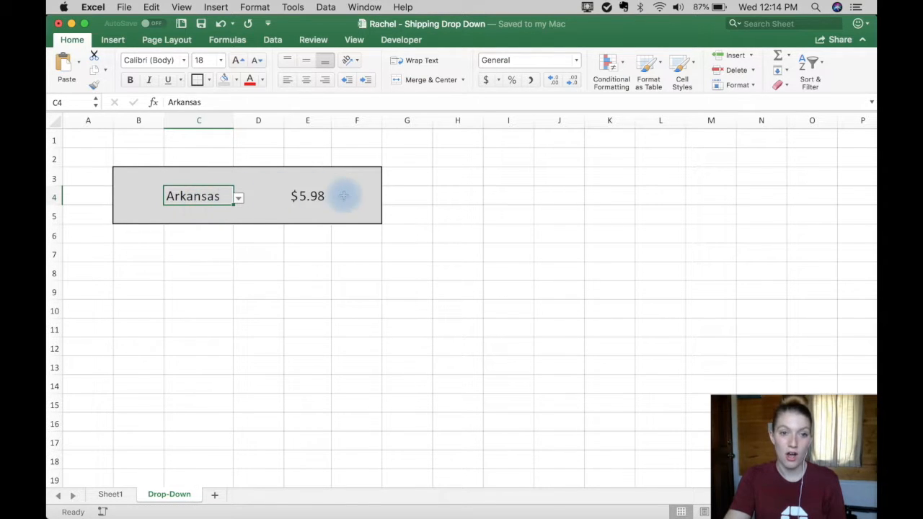
left_click(318, 196)
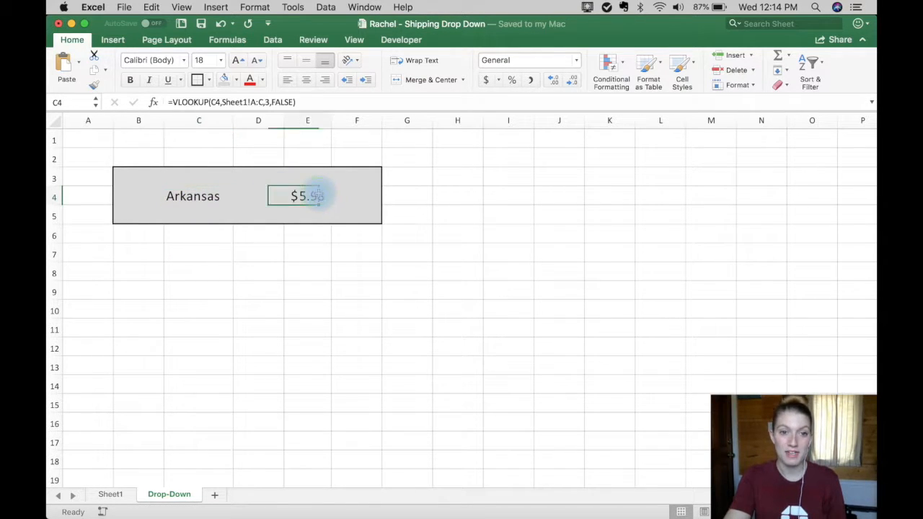
Try the state drop-down in C4 by choosing California, Florida and finally Delaware
left_click(230, 199)
left_click(237, 198)
left_click(211, 261)
left_click(237, 198)
scroll(223, 303, "down", 7)
scroll(221, 306, "up", 2)
scroll(223, 306, "up", 4)
left_click(195, 252)
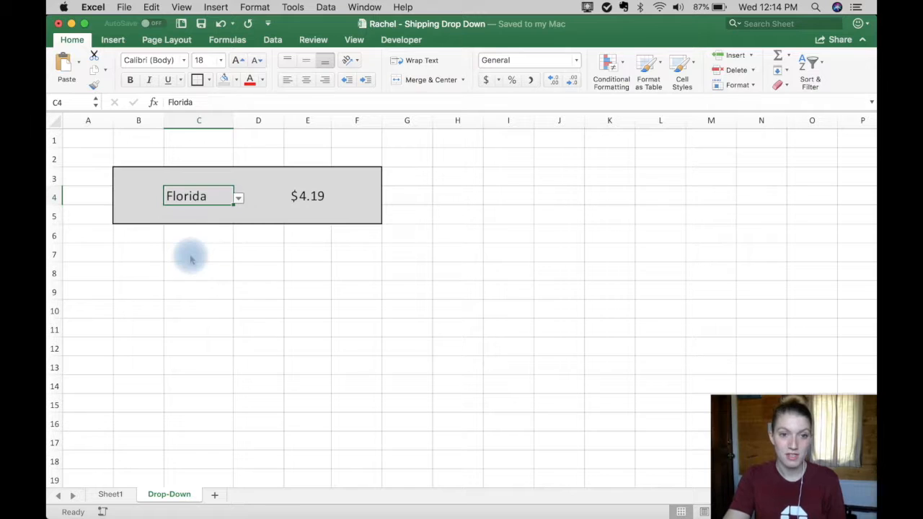
left_click(237, 198)
left_click(203, 297)
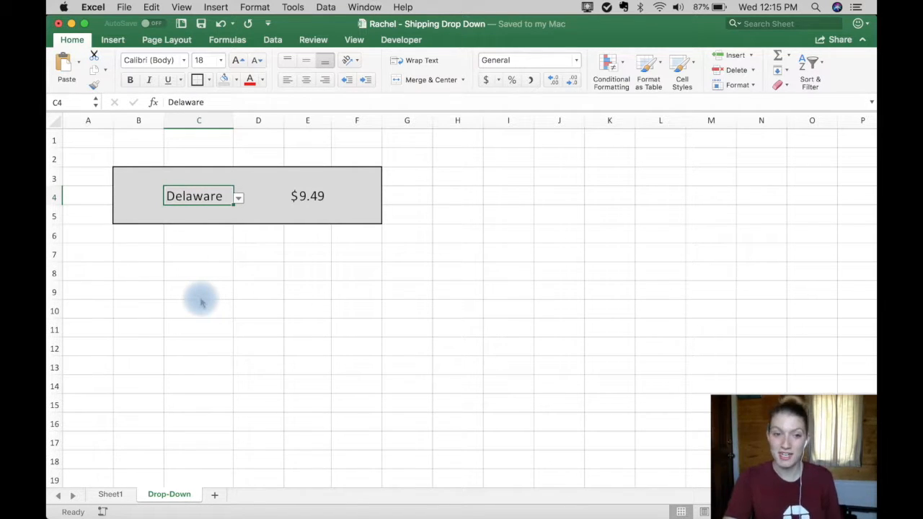
left_click(287, 287)
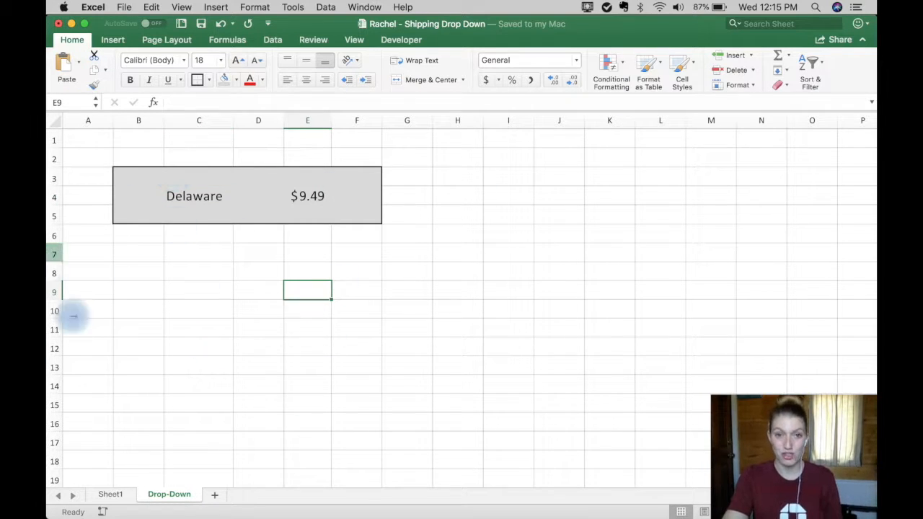
Fill the range B9:F12 with light grey and give it a thick box border
left_click_drag(122, 286, 354, 344)
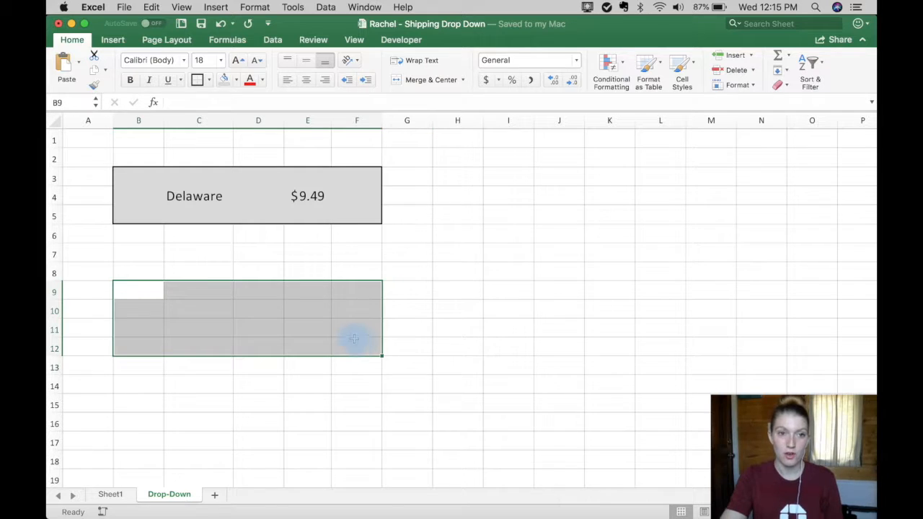
left_click(223, 80)
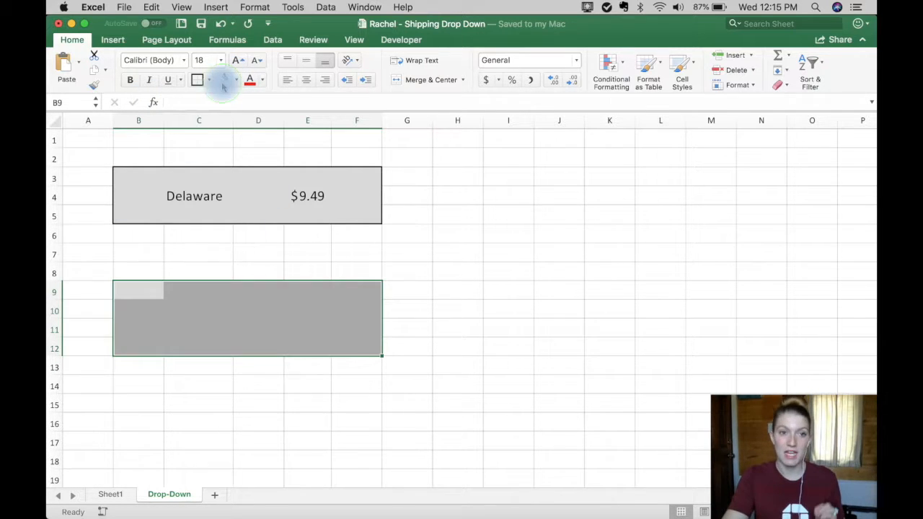
left_click(206, 80)
left_click(198, 81)
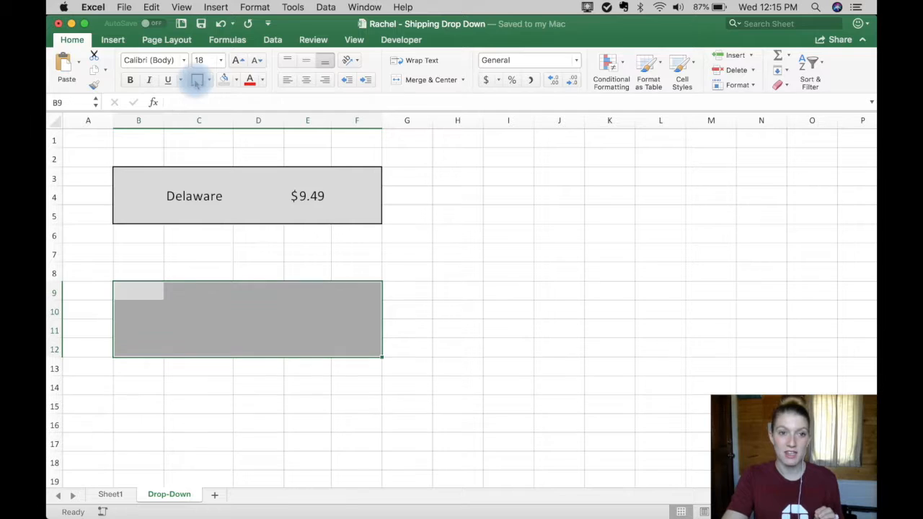
left_click(207, 80)
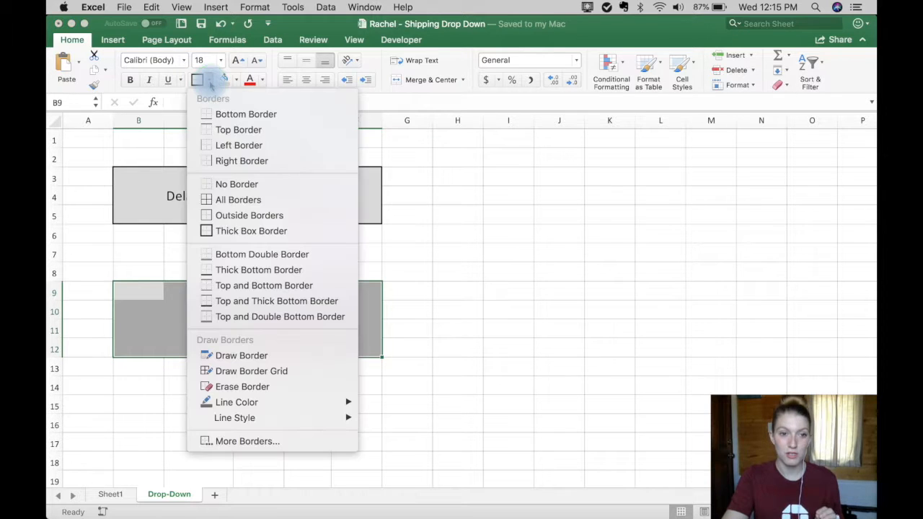
left_click(297, 233)
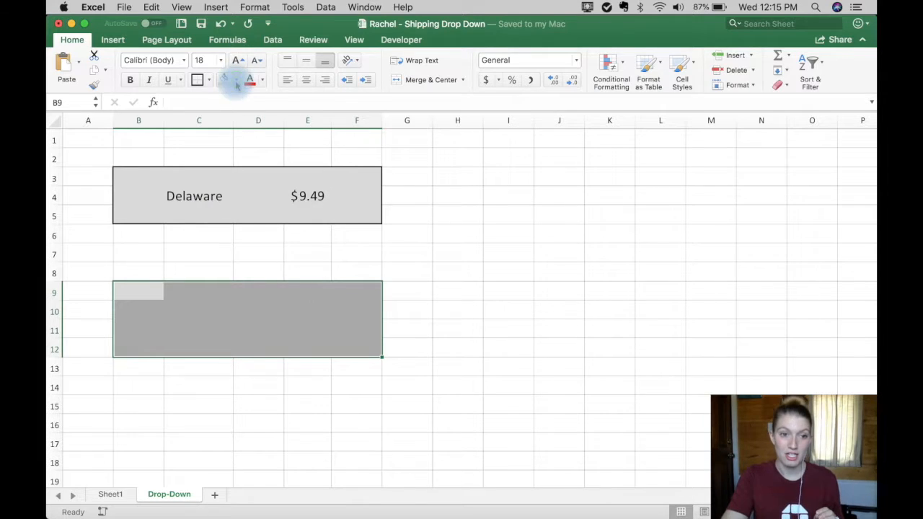
Change the fill of B9:F12 to a darker shade of grey
left_click(236, 81)
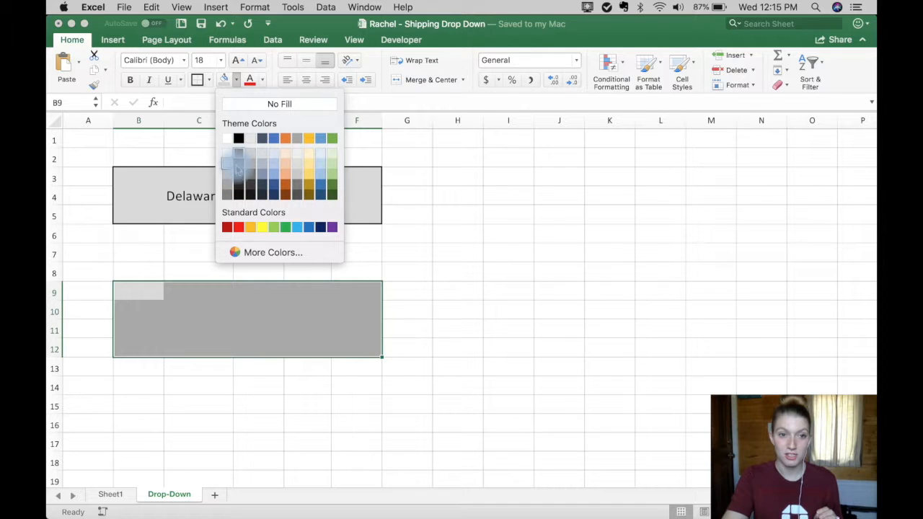
left_click(228, 174)
left_click(238, 251)
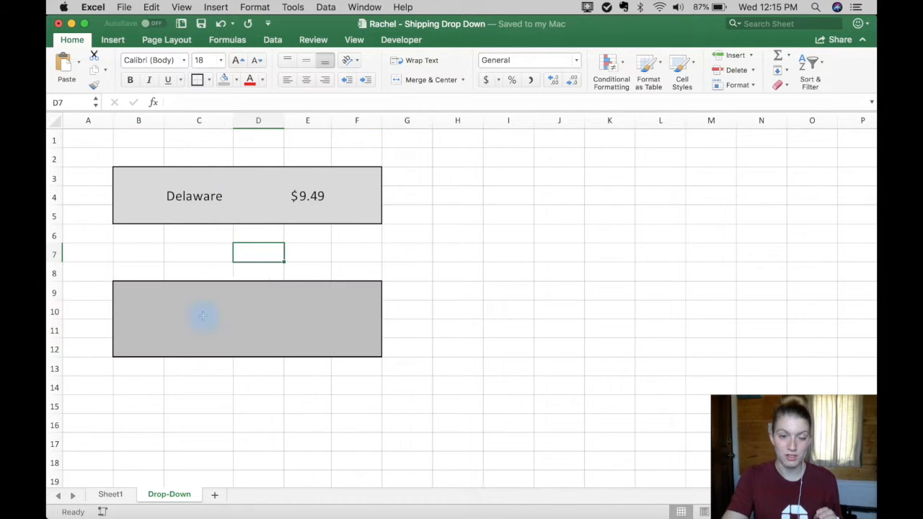
Delete row 10 so the new grey box spans three rows like the existing one
left_click(198, 323)
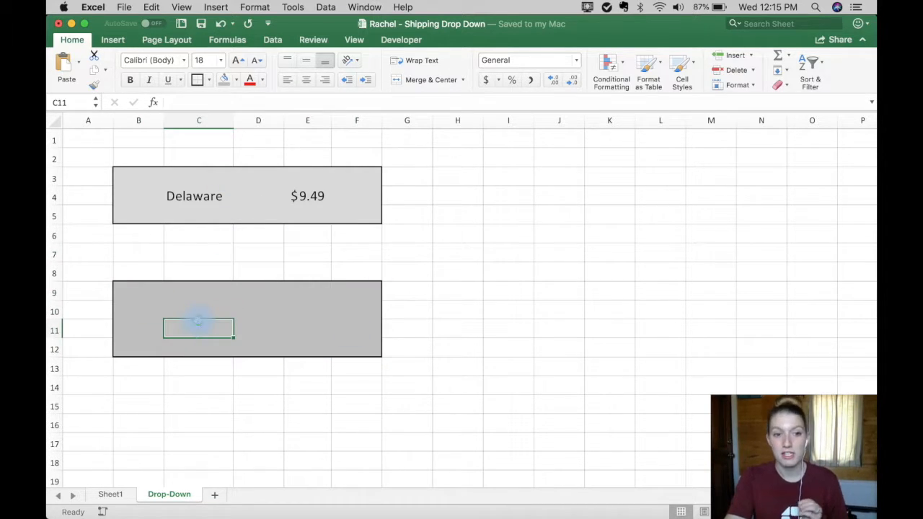
left_click(198, 311)
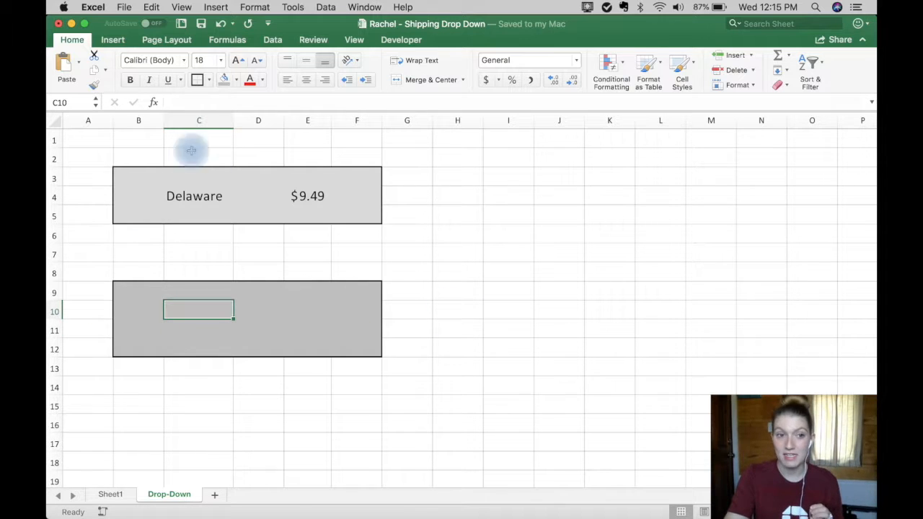
left_click(54, 311)
right_click(54, 312)
left_click(82, 385)
left_click(54, 216)
left_click_drag(54, 178, 57, 220)
left_click(181, 323)
Enter the placeholder "state" in C10 and "price" in E10 of the new box
left_click(199, 312)
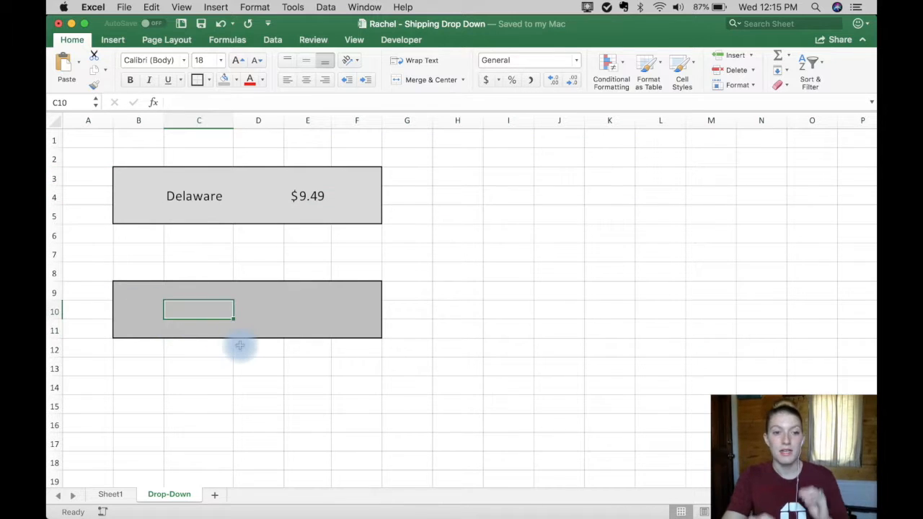
type("state")
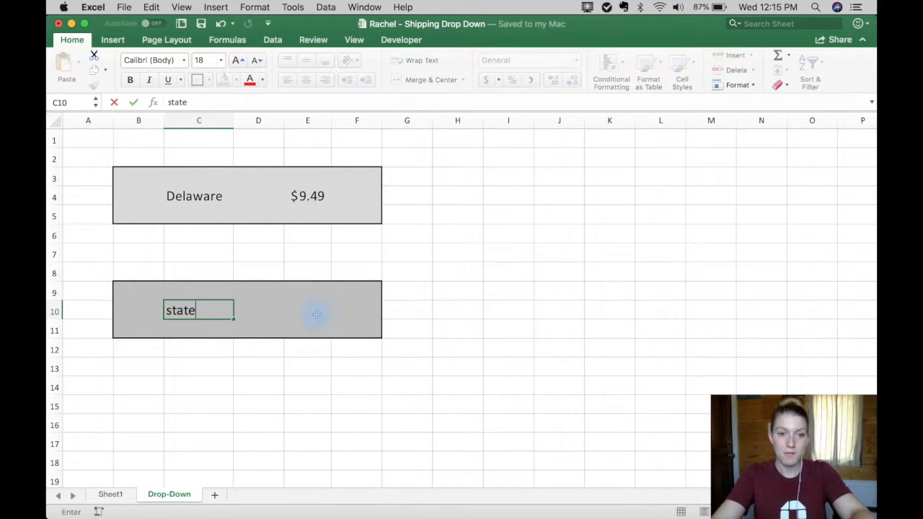
left_click(308, 313)
type("price")
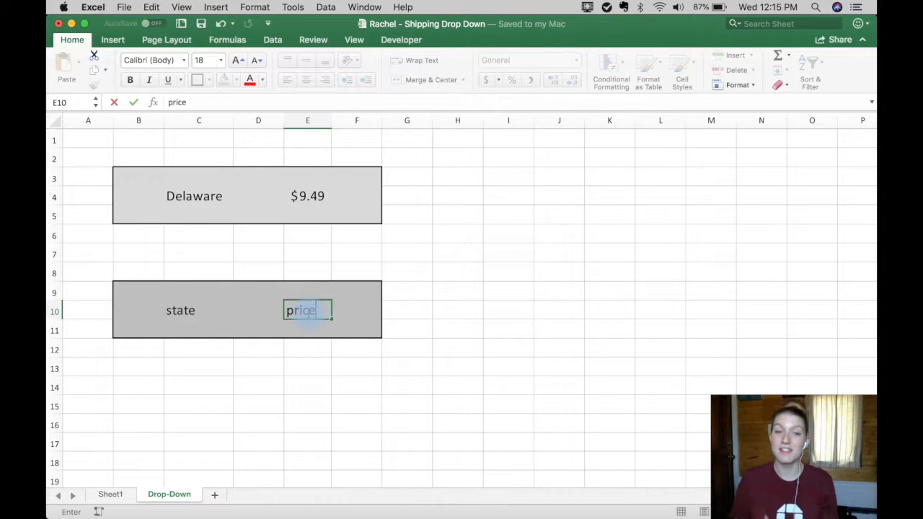
left_click(211, 309)
left_click(301, 310)
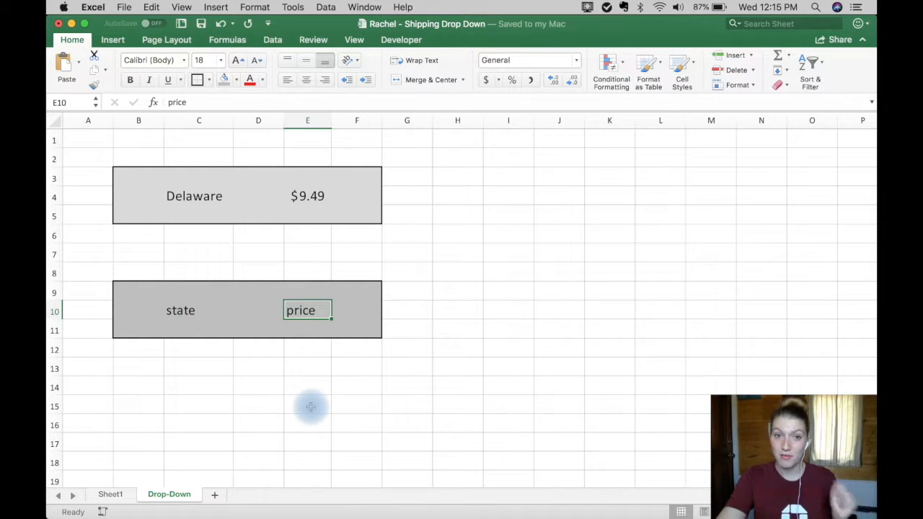
Clear the placeholder from C10 and set the cell's data validation to allow a List
left_click(196, 306)
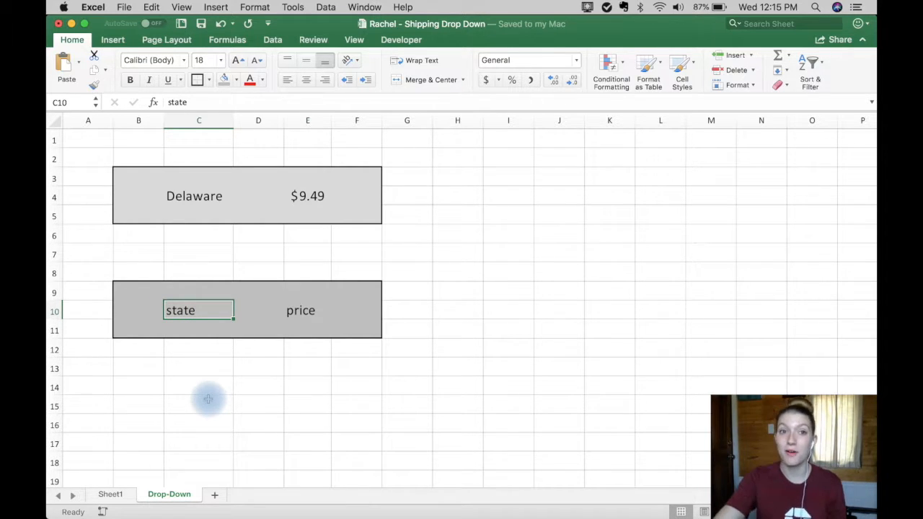
left_click(273, 40)
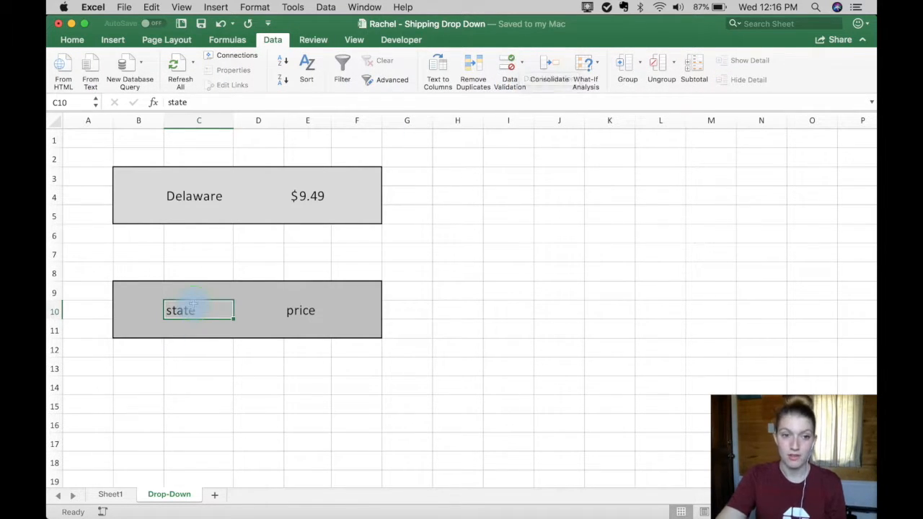
key("Delete")
left_click(509, 65)
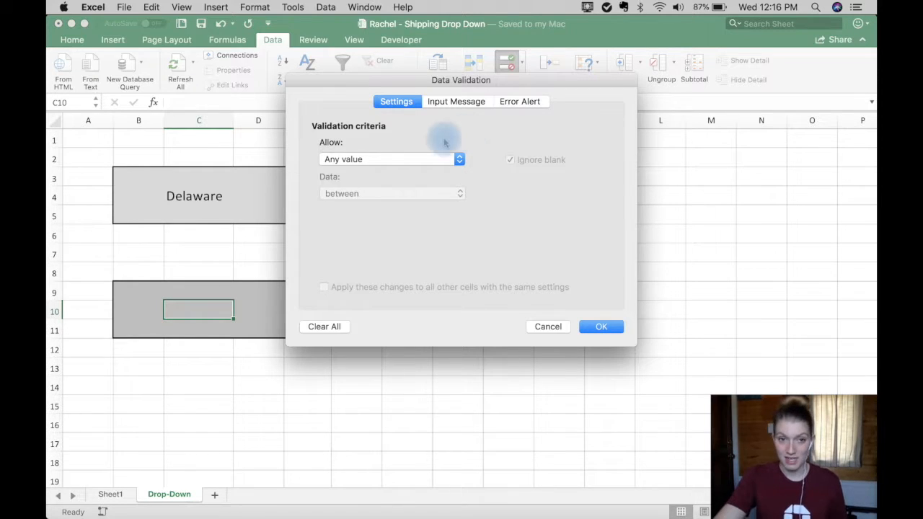
left_click(366, 159)
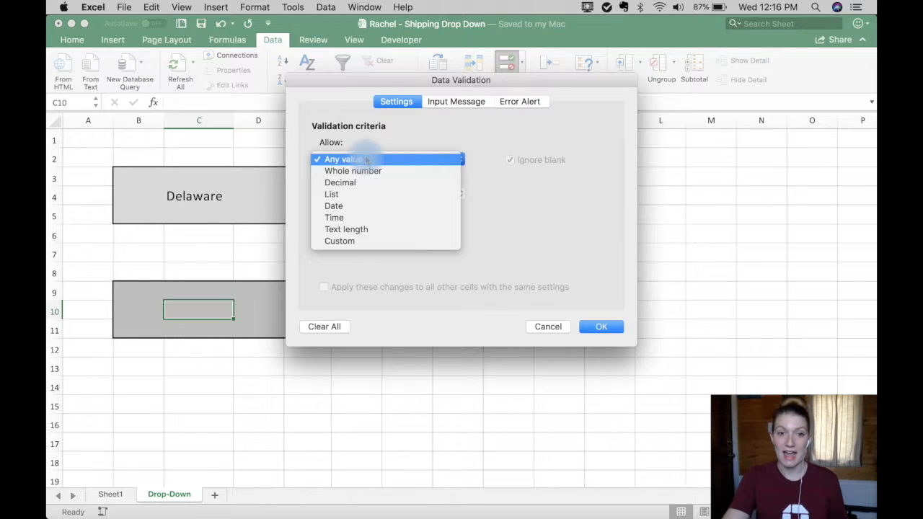
left_click(364, 194)
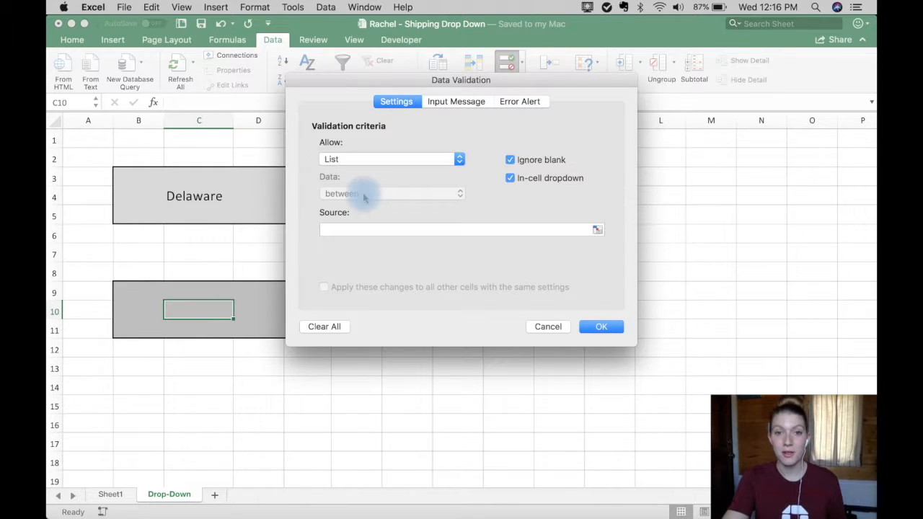
Set the list source to the state names in Sheet1 A2:A51 and apply the validation to C10
left_click(371, 229)
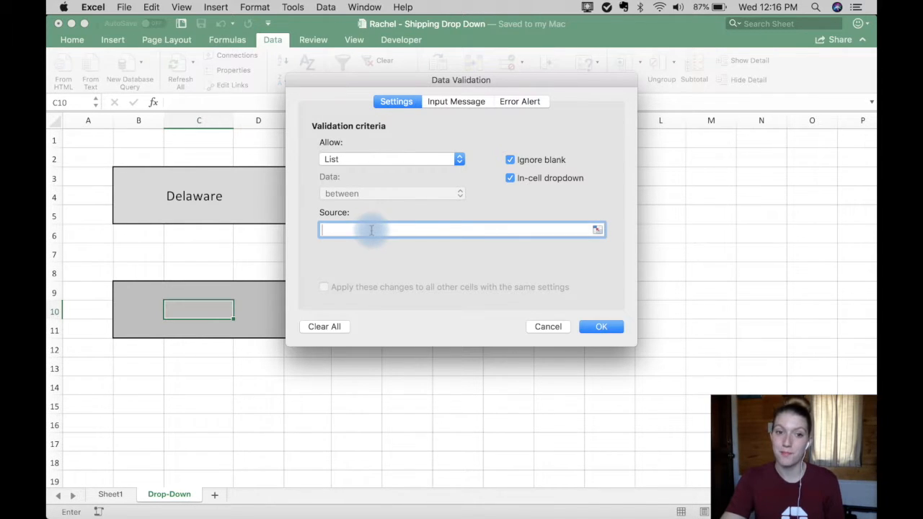
left_click(108, 495)
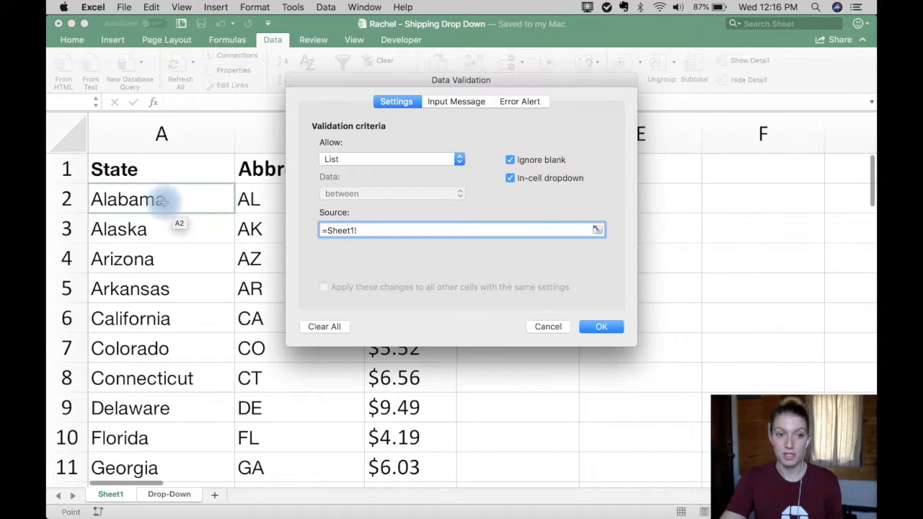
left_click(160, 201)
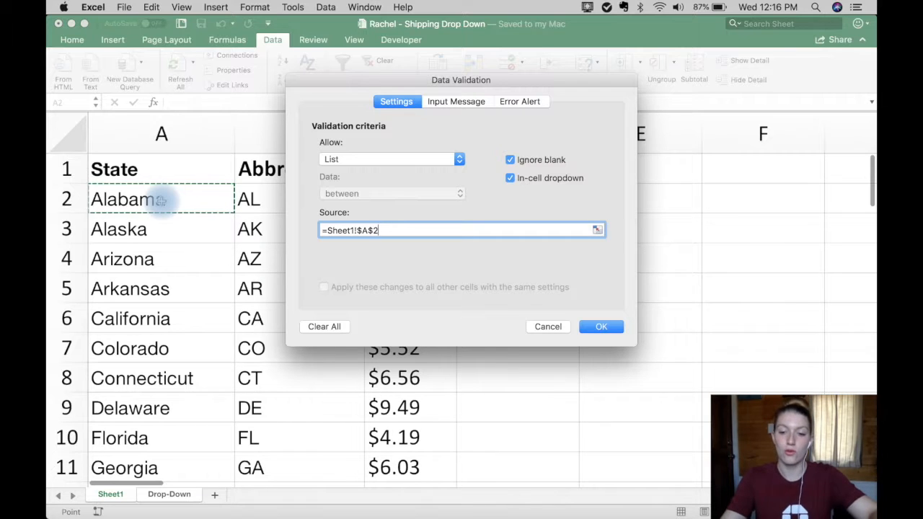
key("super+shift+Down")
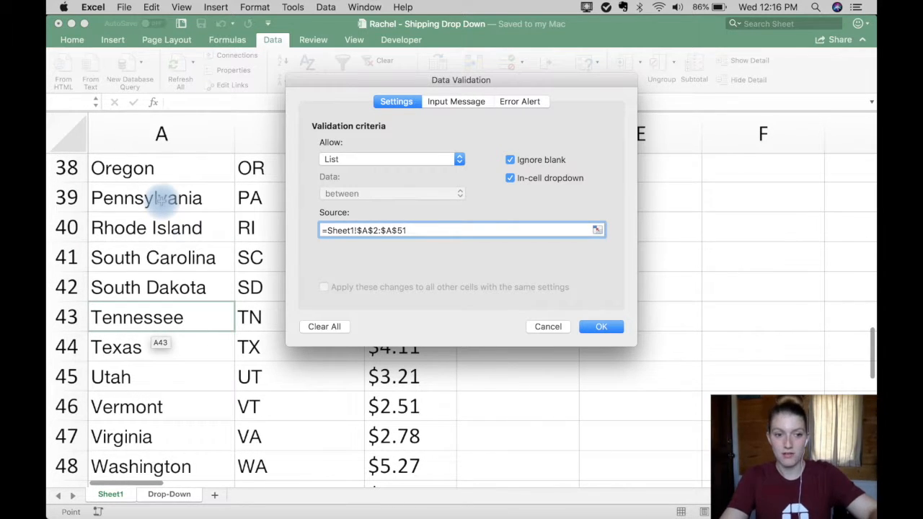
scroll(192, 346, "down", 3)
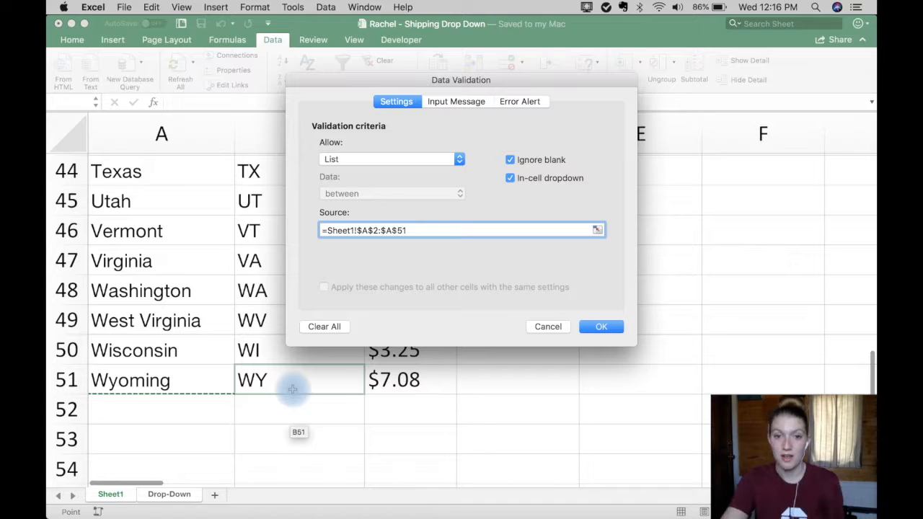
left_click(601, 326)
Test the new drop-down in C10 by choosing Georgia, Arizona and finally Colorado
left_click(239, 312)
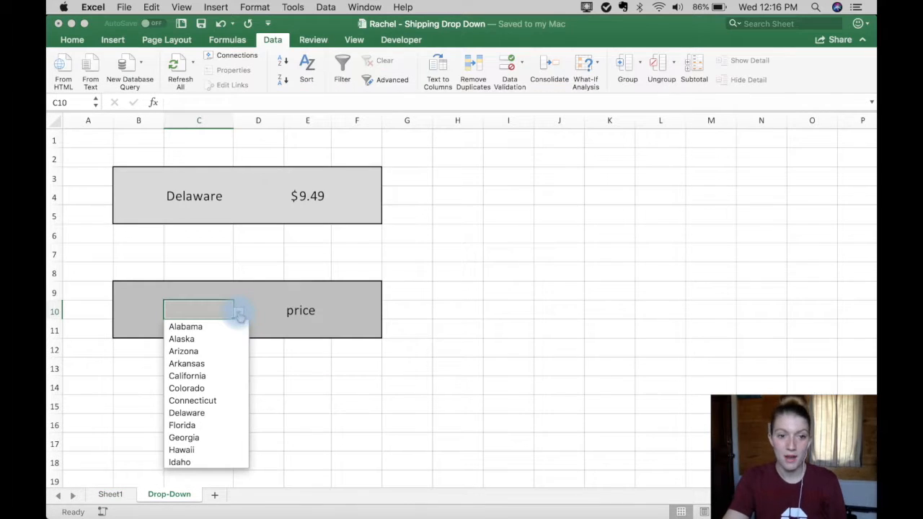
left_click(209, 437)
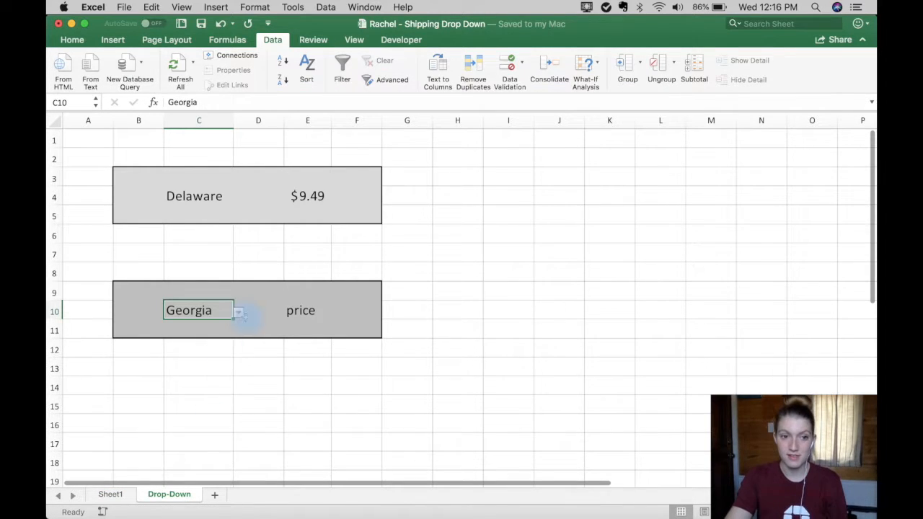
left_click(238, 311)
left_click(185, 351)
left_click(239, 312)
left_click(202, 388)
Choose Hawaii, Arkansas and finally Florida in the C4 drop-down to demonstrate the linked price
left_click(229, 201)
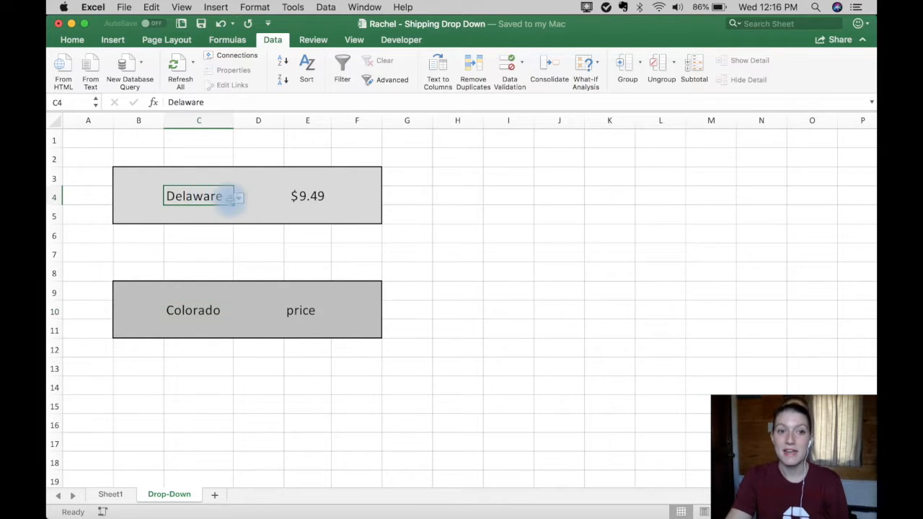
left_click(239, 197)
left_click(181, 331)
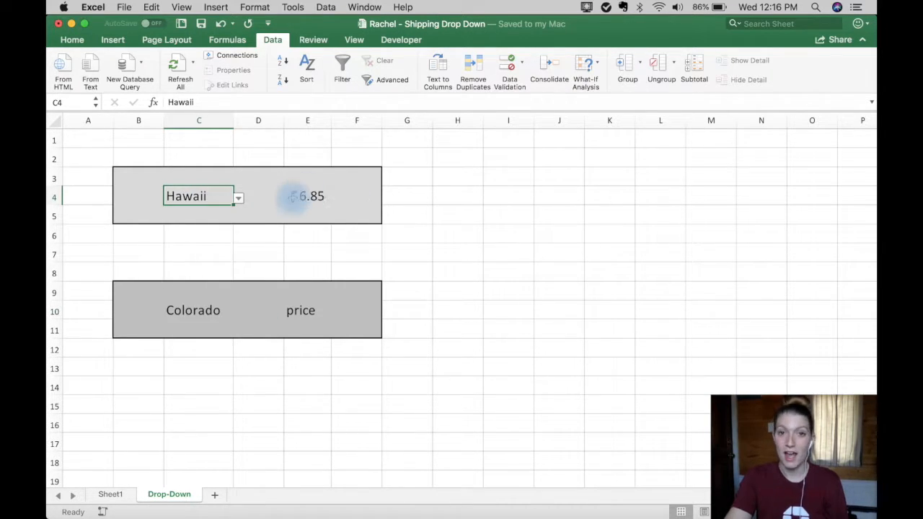
left_click(239, 197)
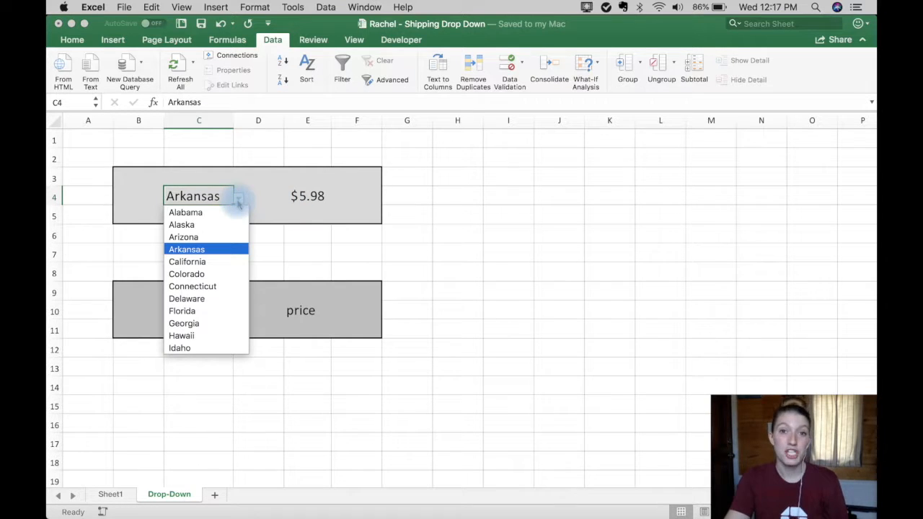
left_click(205, 311)
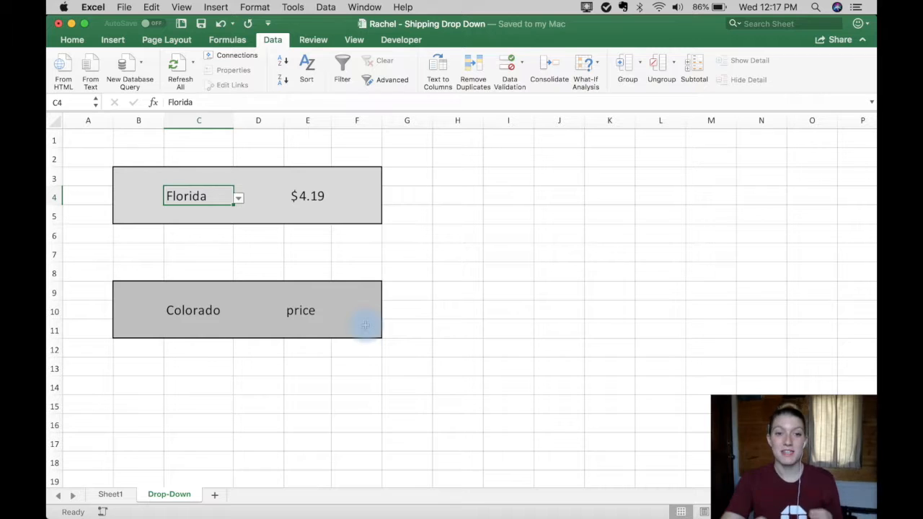
Start a VLOOKUP formula in E10 with C10 as the lookup value
left_click(307, 310)
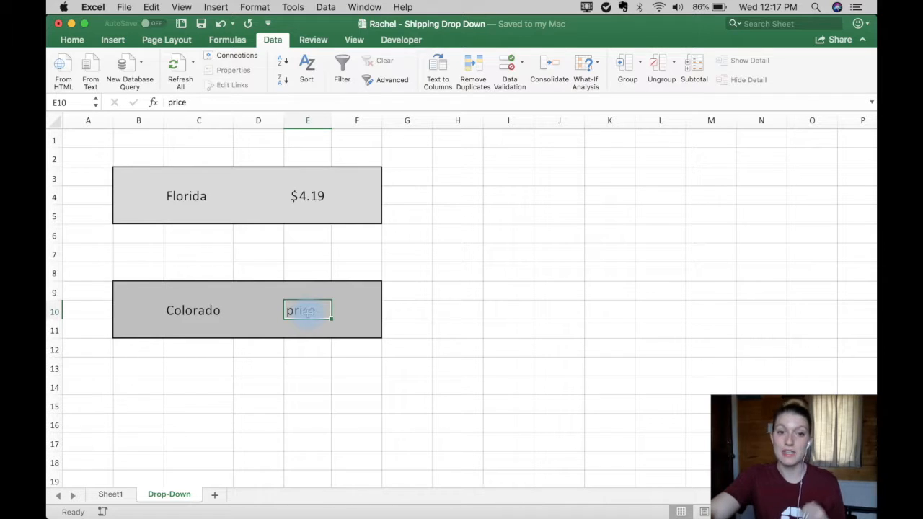
type("=")
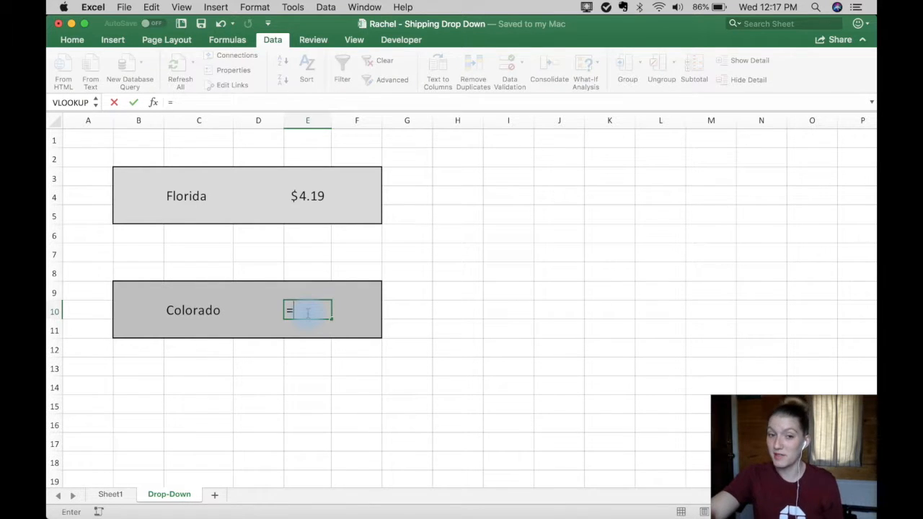
type("vl")
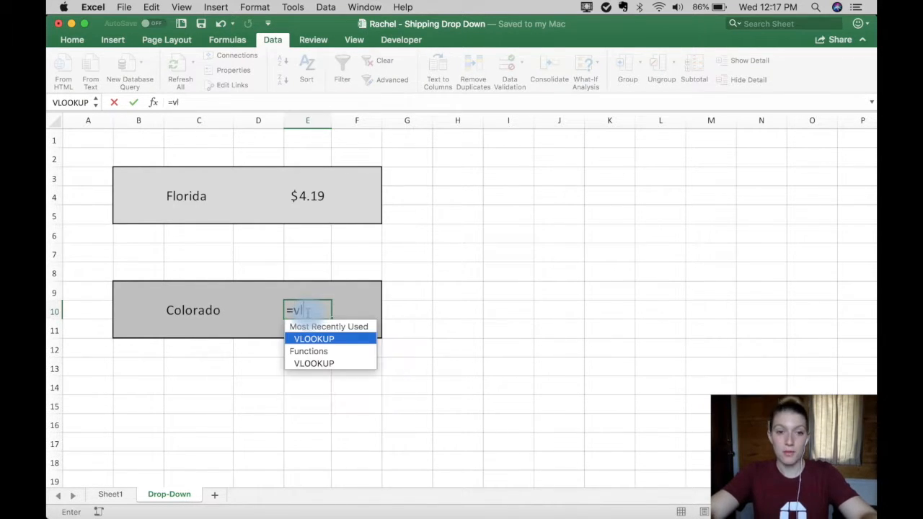
double_click(326, 340)
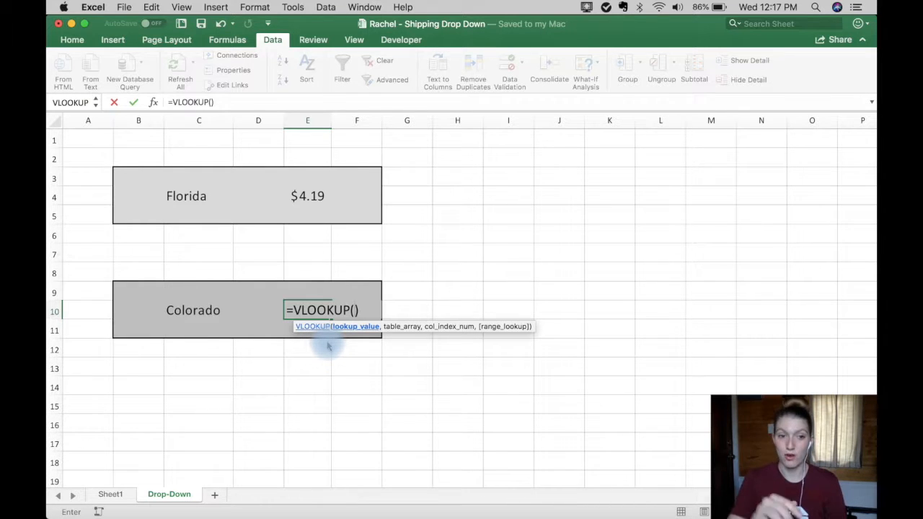
left_click(197, 315)
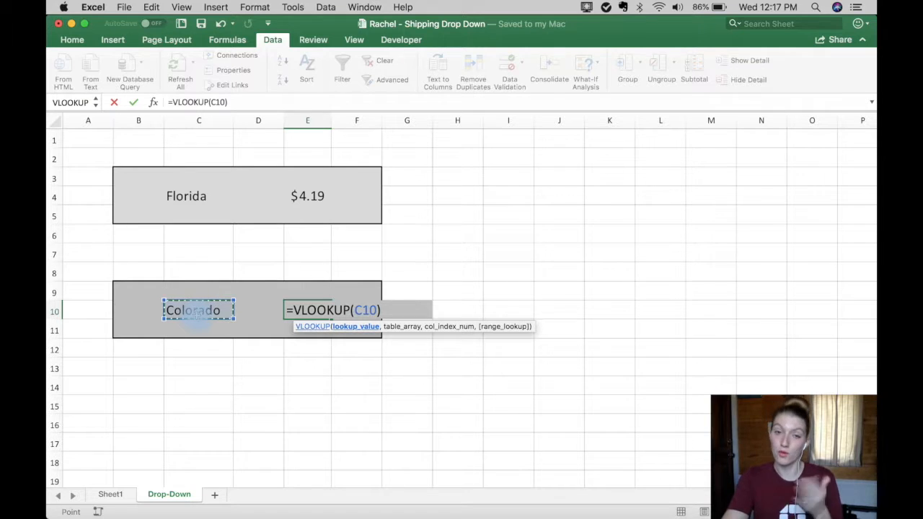
type(",")
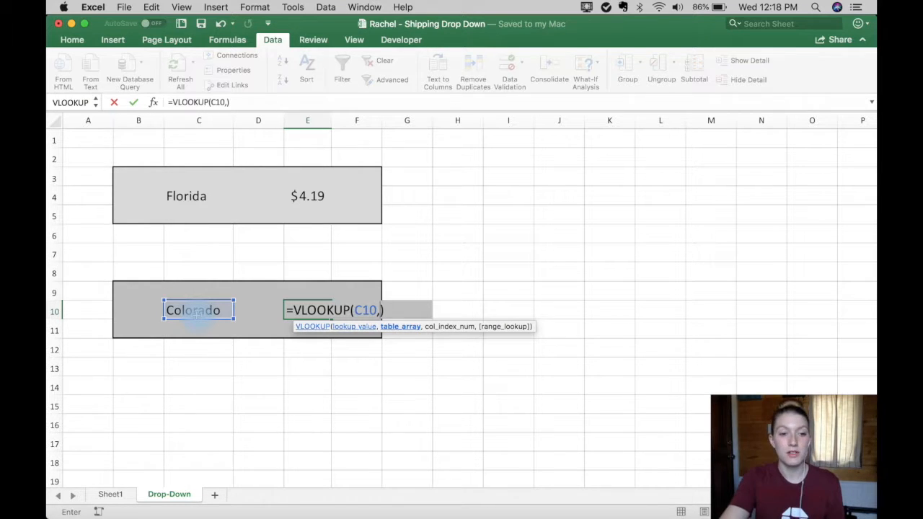
Set the VLOOKUP table array to columns A through C of Sheet1
left_click(108, 495)
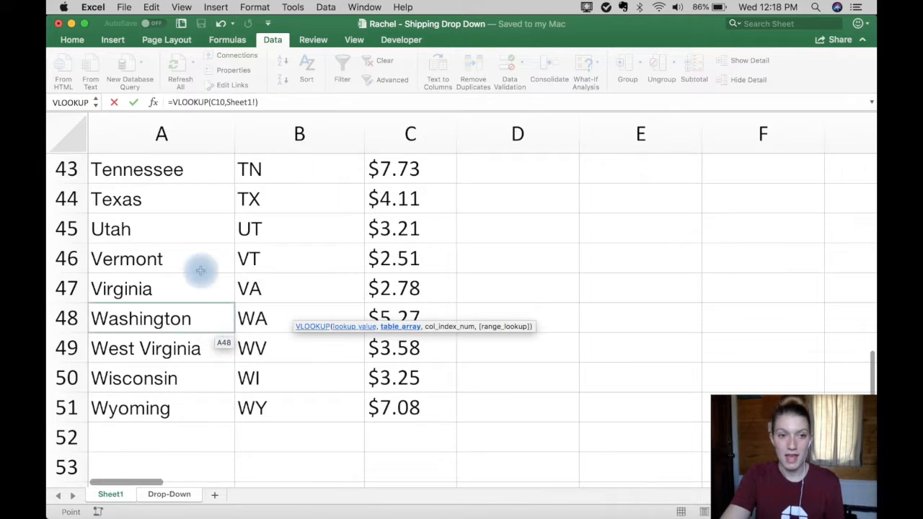
left_click(164, 133)
left_click_drag(178, 134, 411, 135)
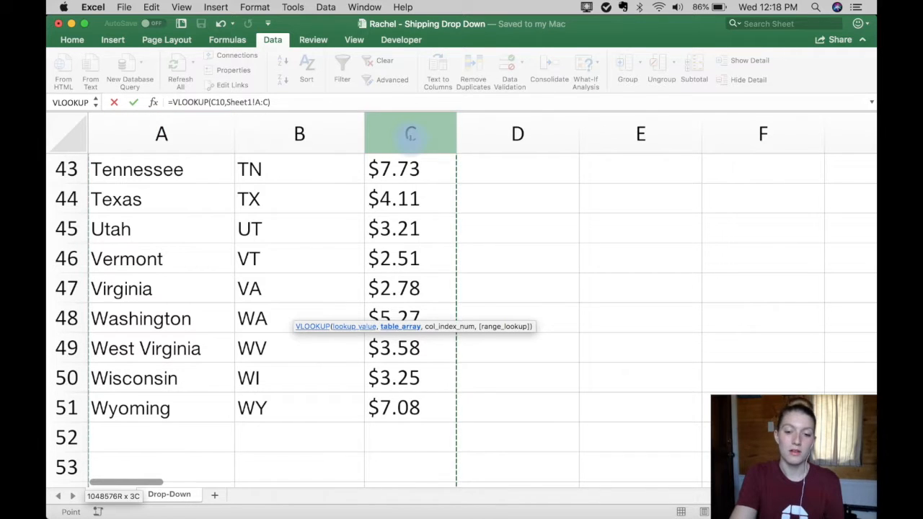
type(",")
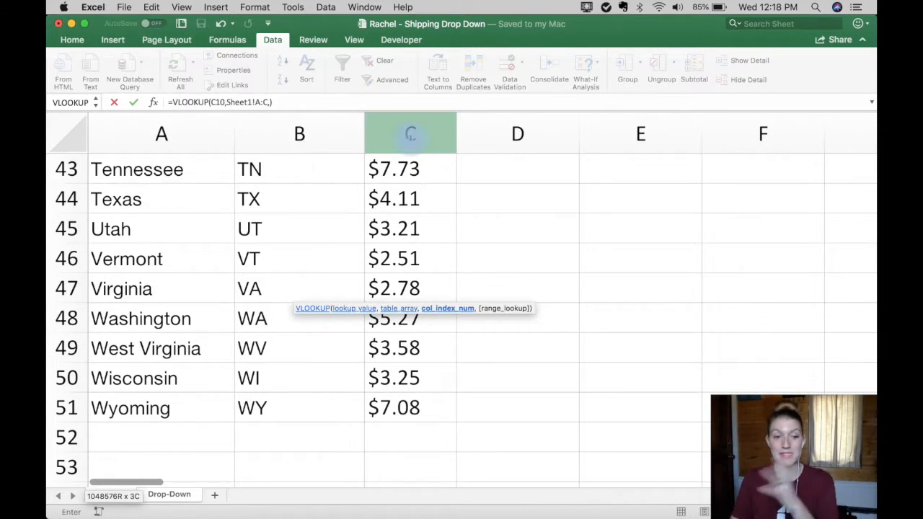
Complete the VLOOKUP in E10 with column index 3 and range lookup FALSE
type("3")
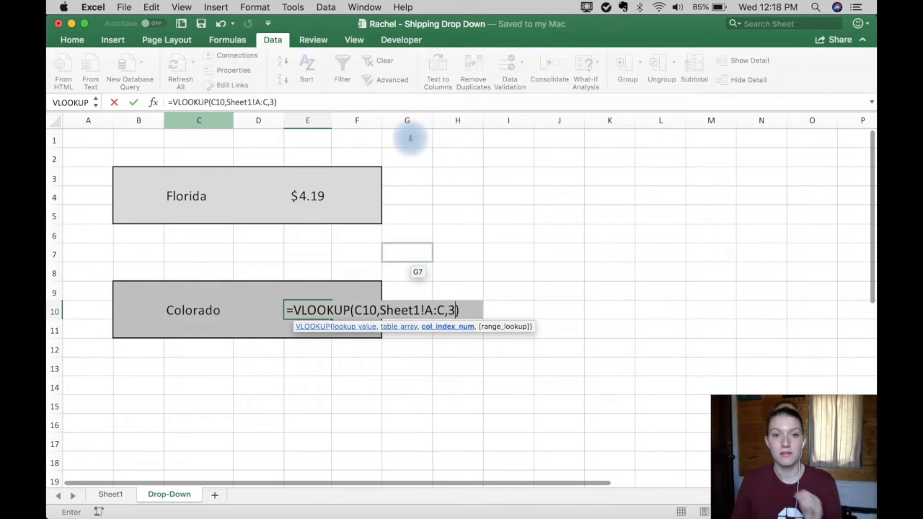
type(",")
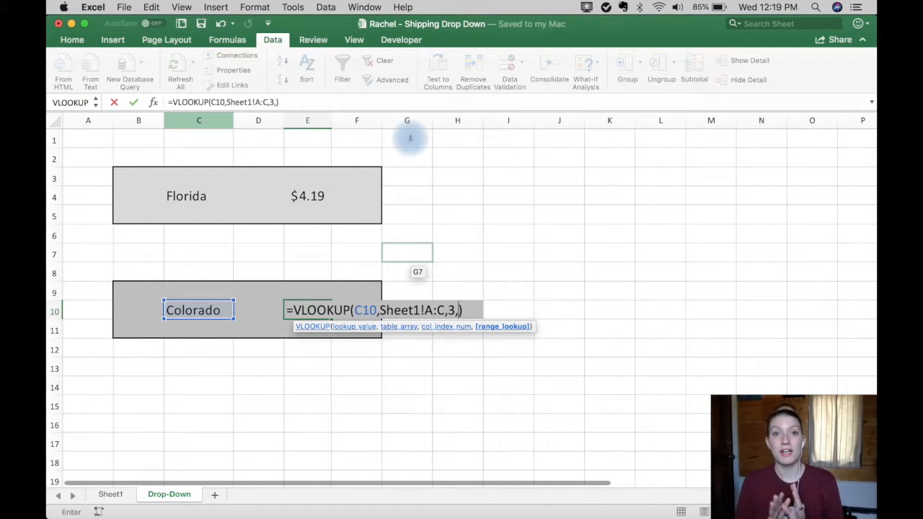
type("fla")
key("BackSpace")
key("BackSpace")
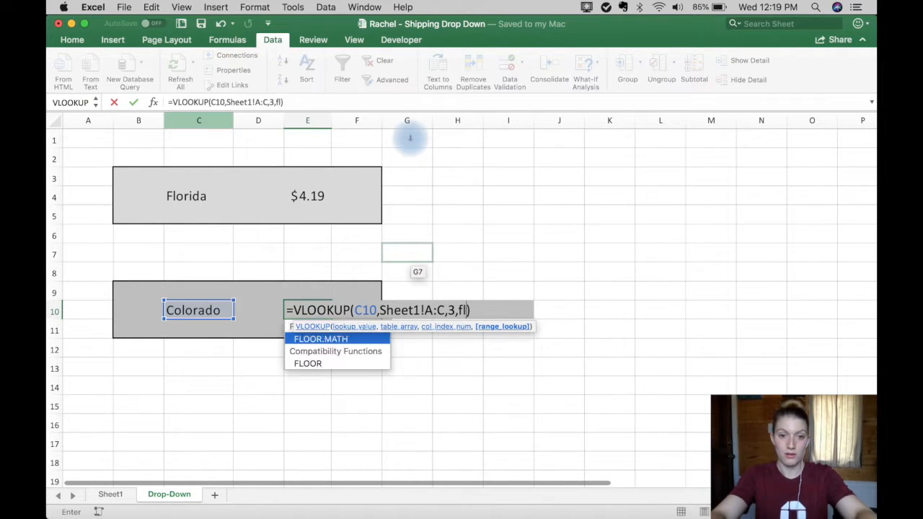
type("alse")
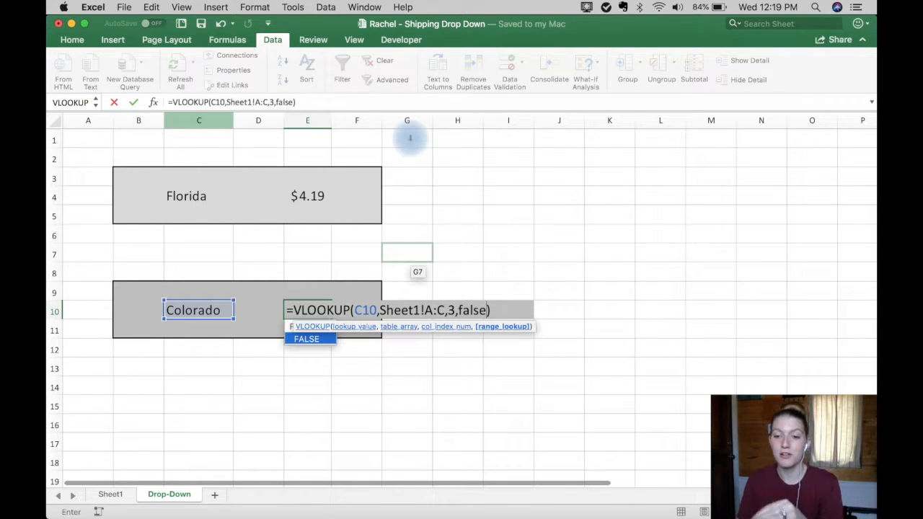
key("Return")
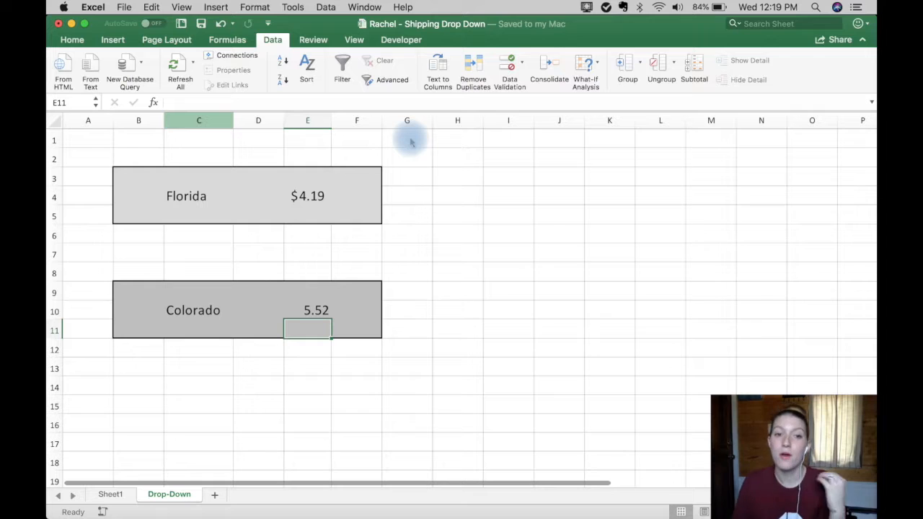
Compare E10 with the price in E4 and format E10 as Currency
left_click(307, 306)
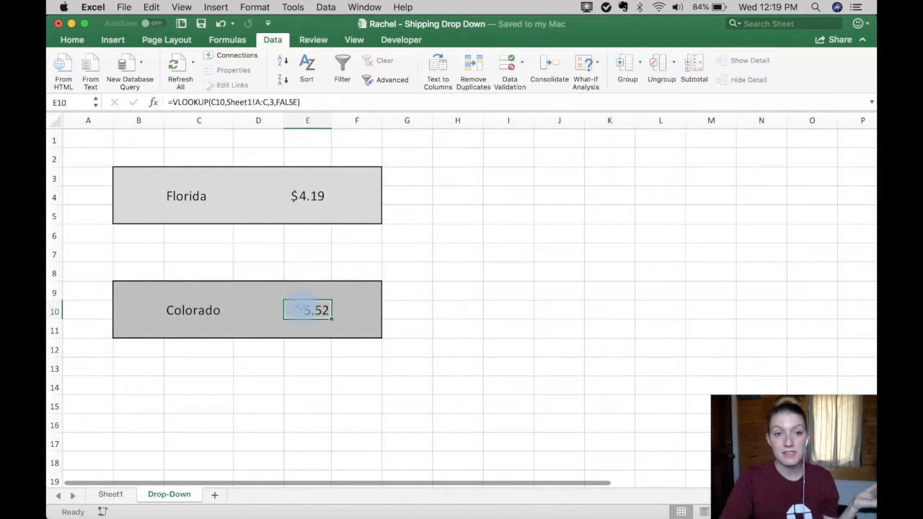
left_click(305, 197)
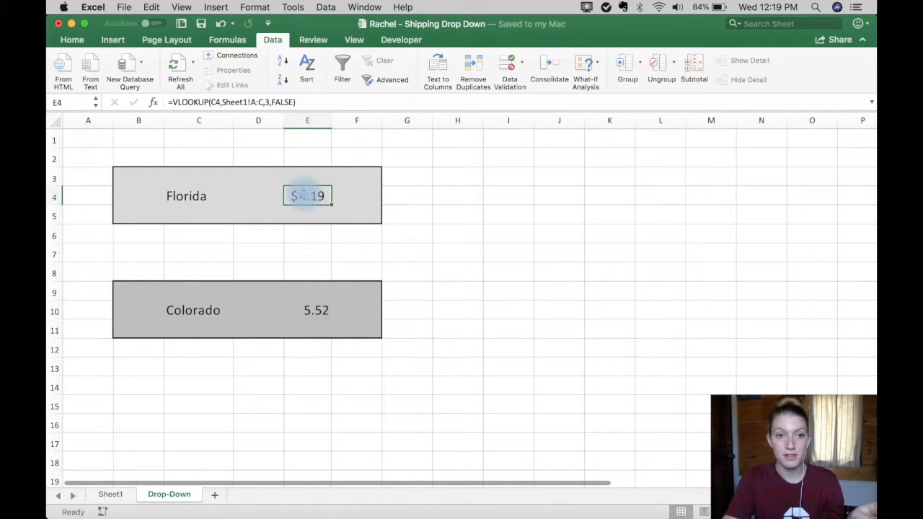
left_click(315, 310)
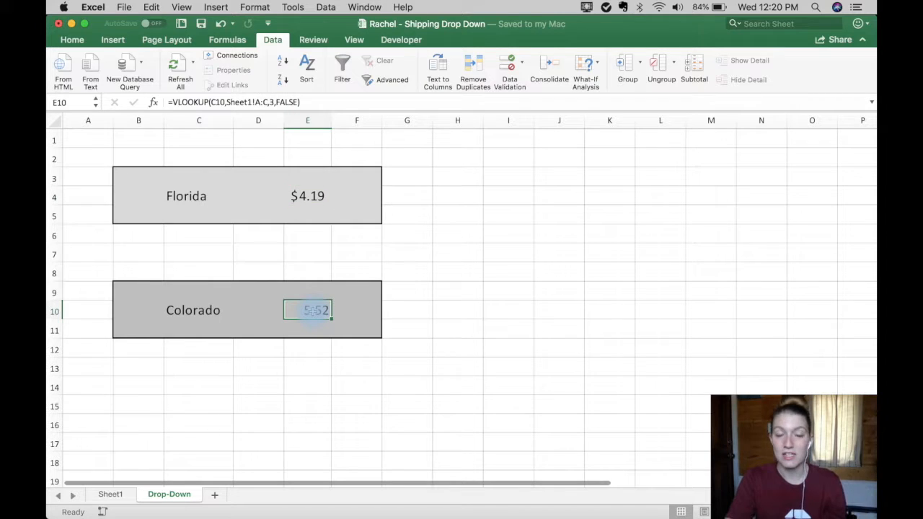
left_click(71, 39)
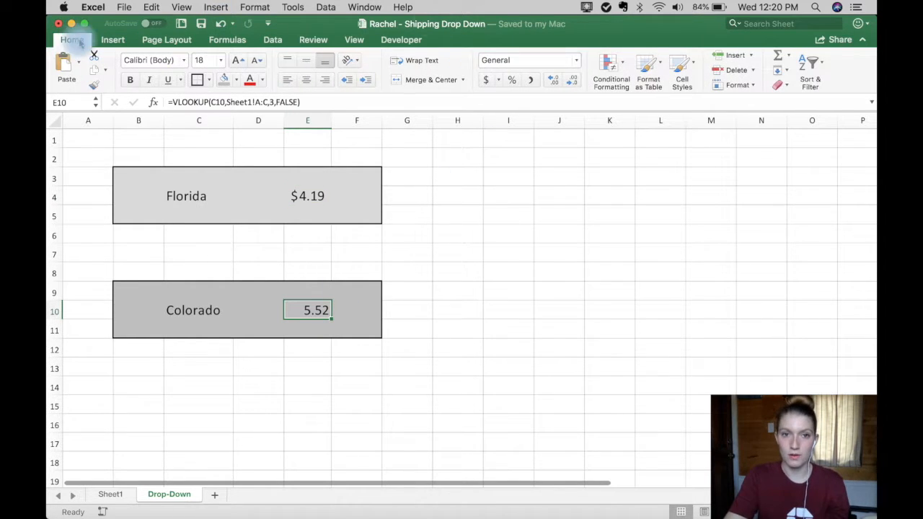
left_click(576, 62)
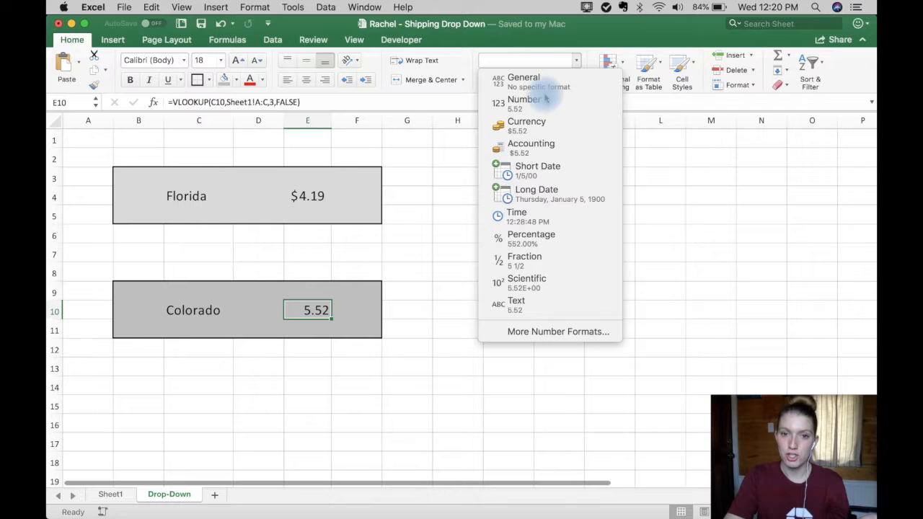
left_click(524, 131)
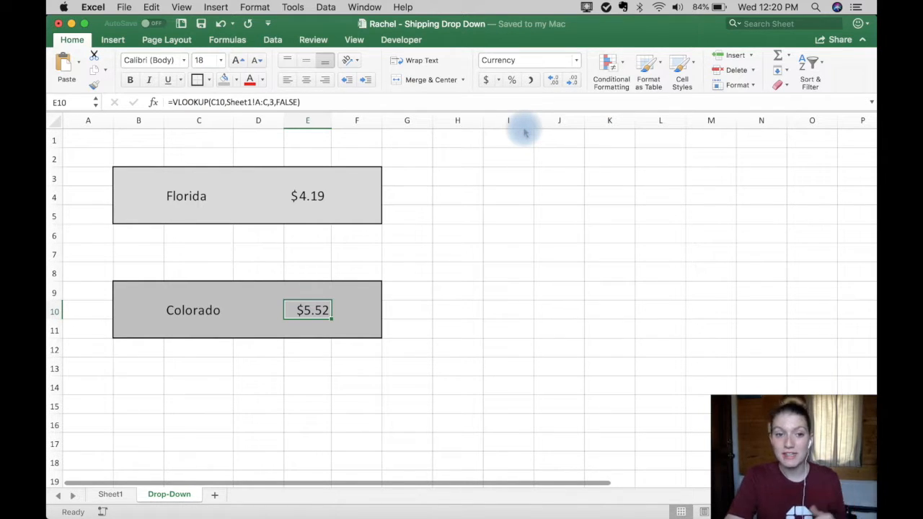
Test the price lookup by choosing Delaware, Florida and finally Arkansas in the C10 drop-down
left_click(192, 307)
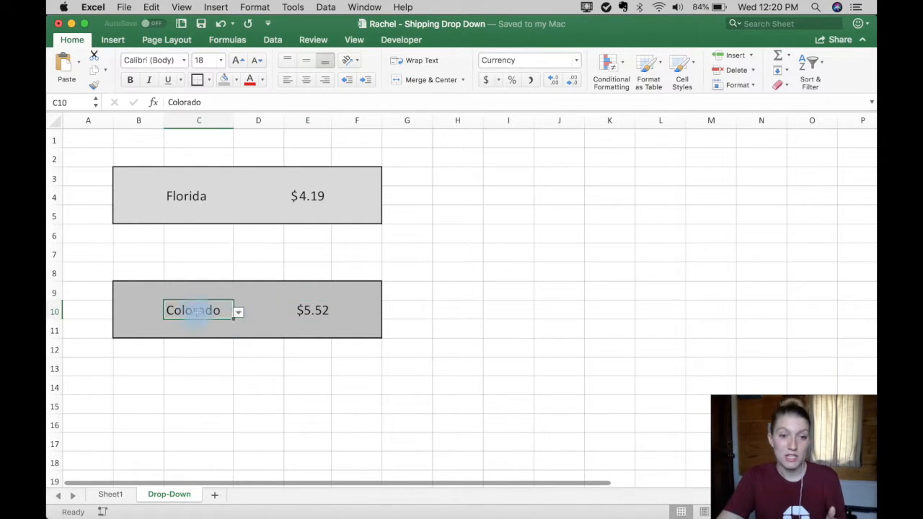
left_click(238, 312)
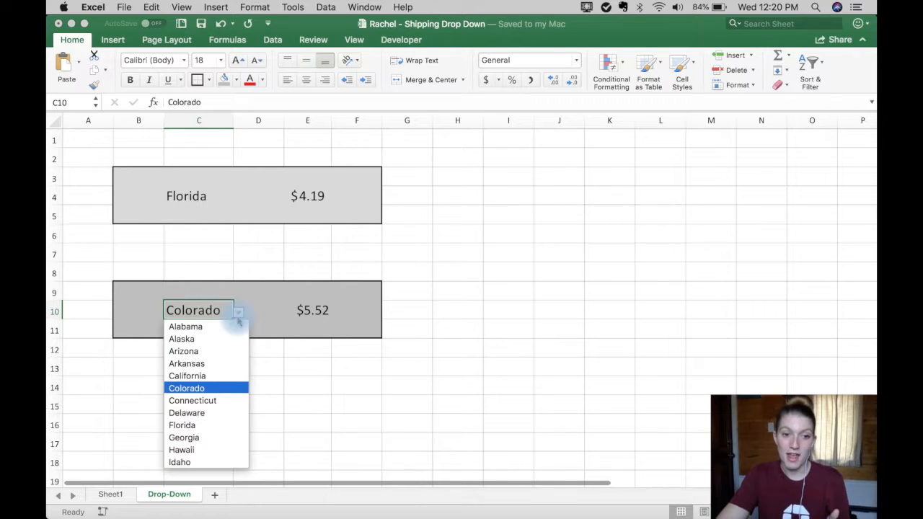
left_click(201, 414)
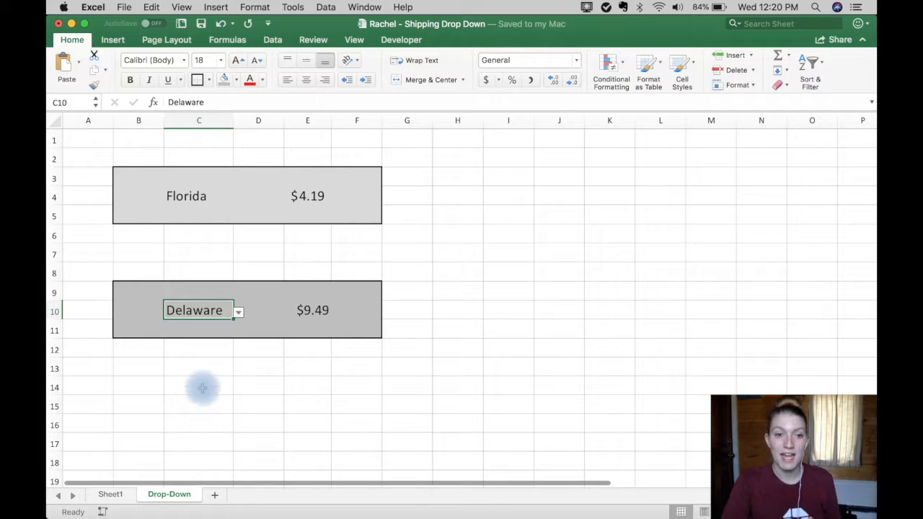
left_click(238, 312)
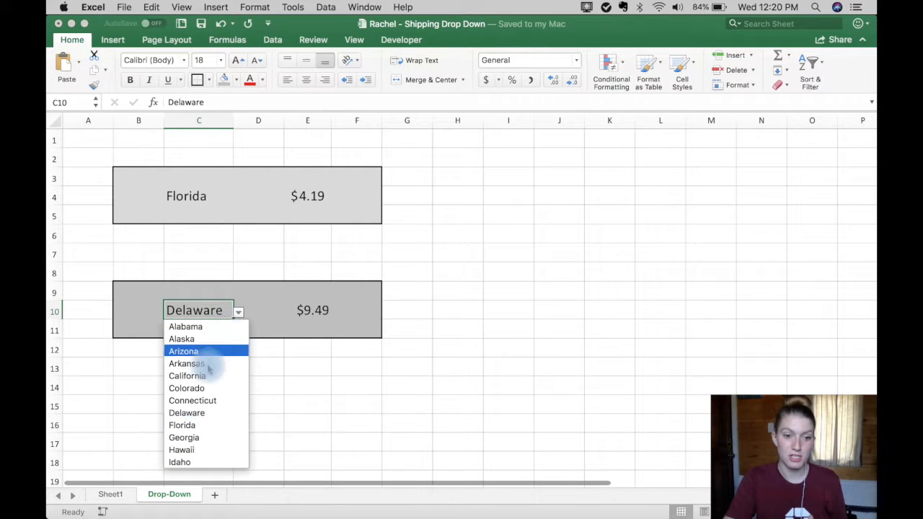
left_click(209, 425)
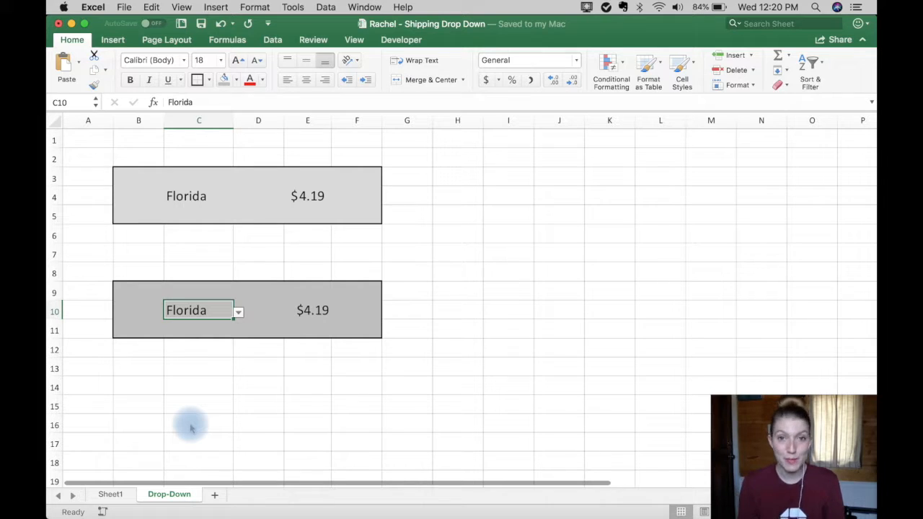
left_click(191, 428)
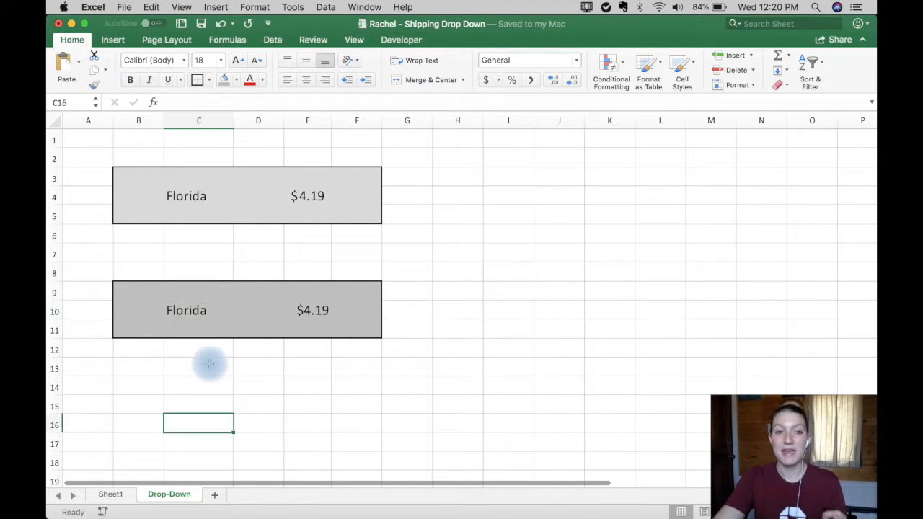
left_click(199, 310)
left_click(239, 312)
left_click(198, 364)
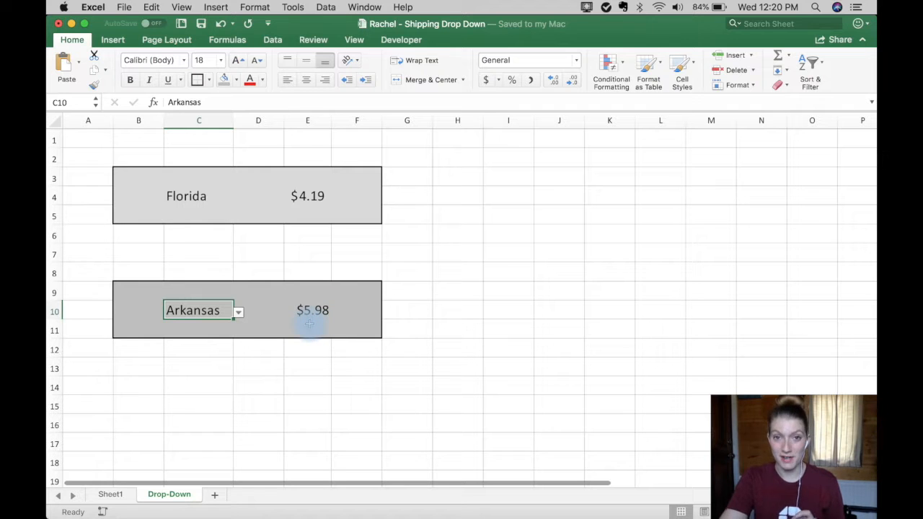
Review the state shipping prices on Sheet1 and hide that sheet from the workbook
left_click(112, 496)
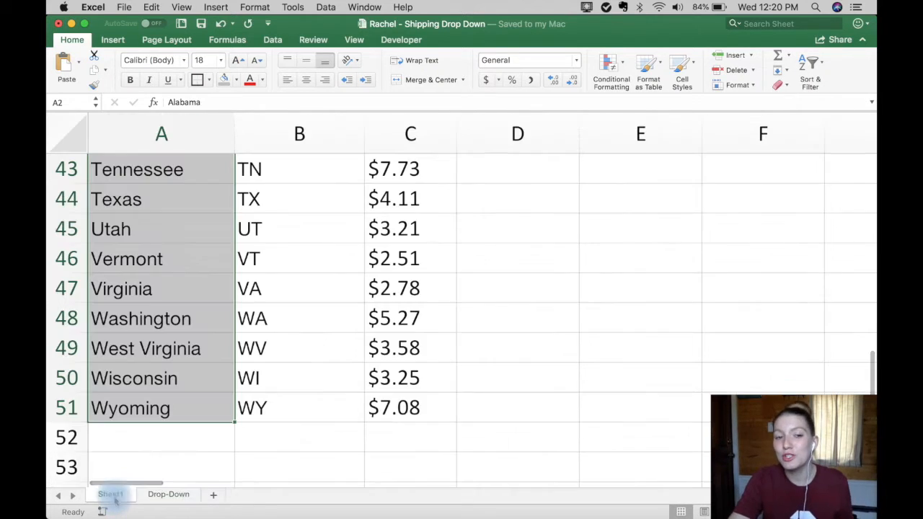
scroll(227, 375, "up", 10)
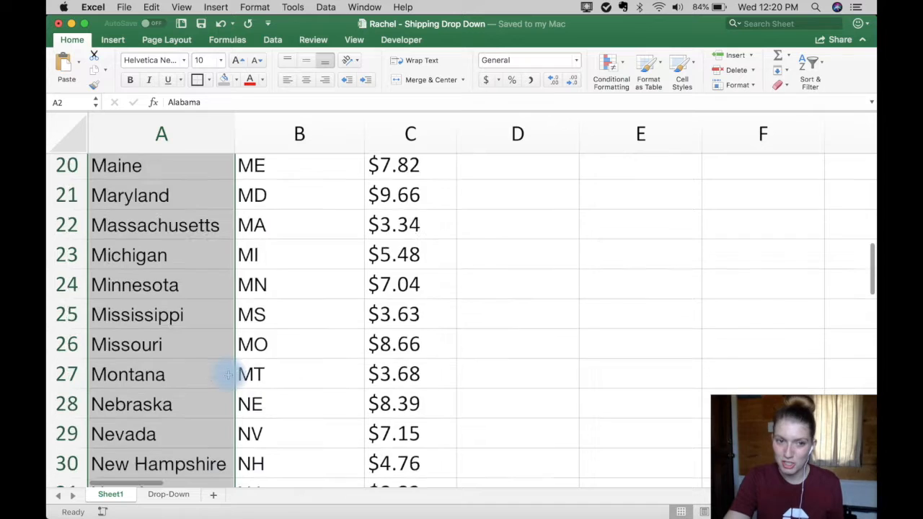
scroll(228, 375, "up", 8)
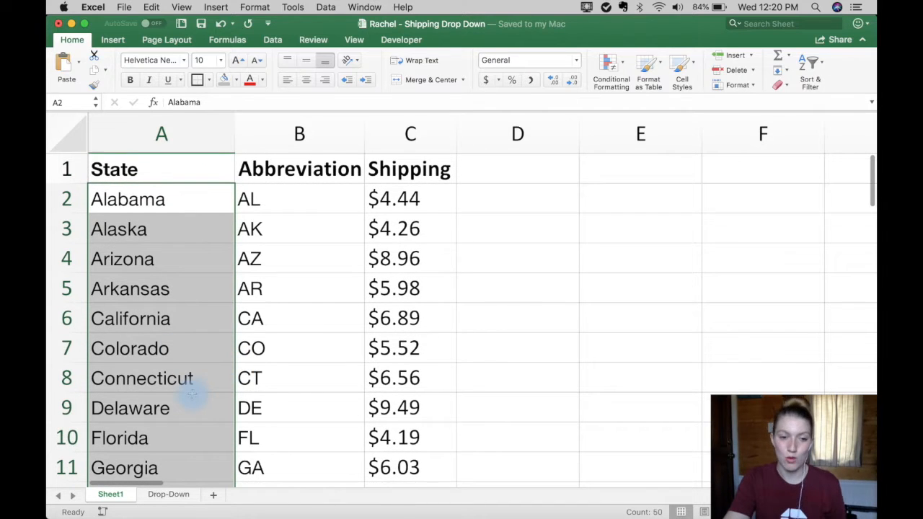
left_click(183, 495)
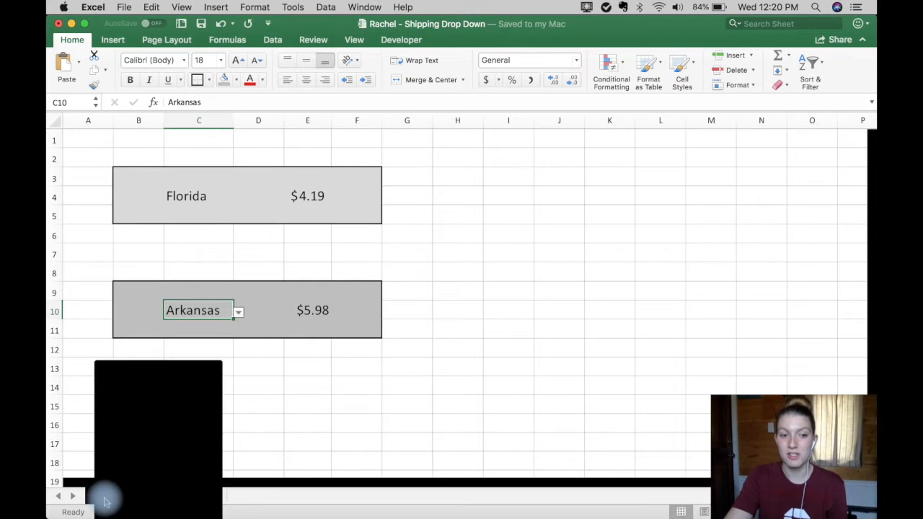
left_click(137, 470)
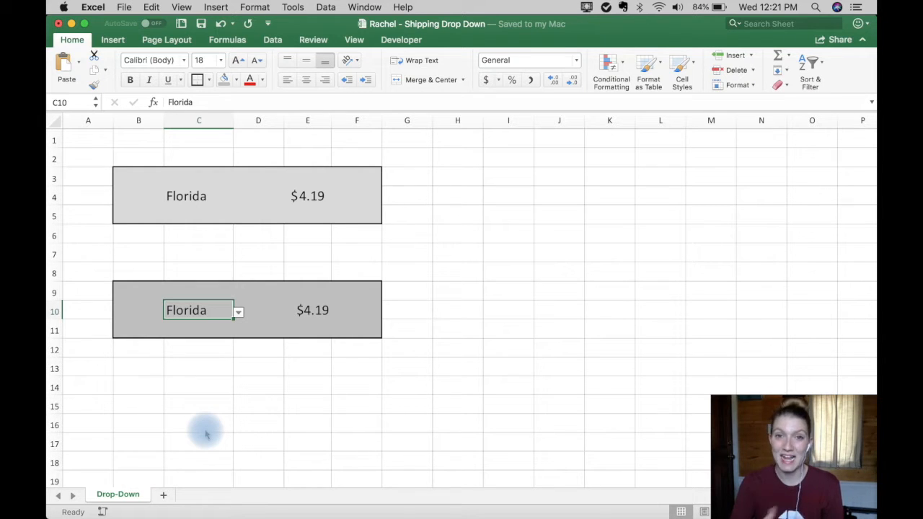
Choose Hawaii in the C10 drop-down to test the lookup with the source sheet hidden
left_click(238, 312)
left_click(189, 449)
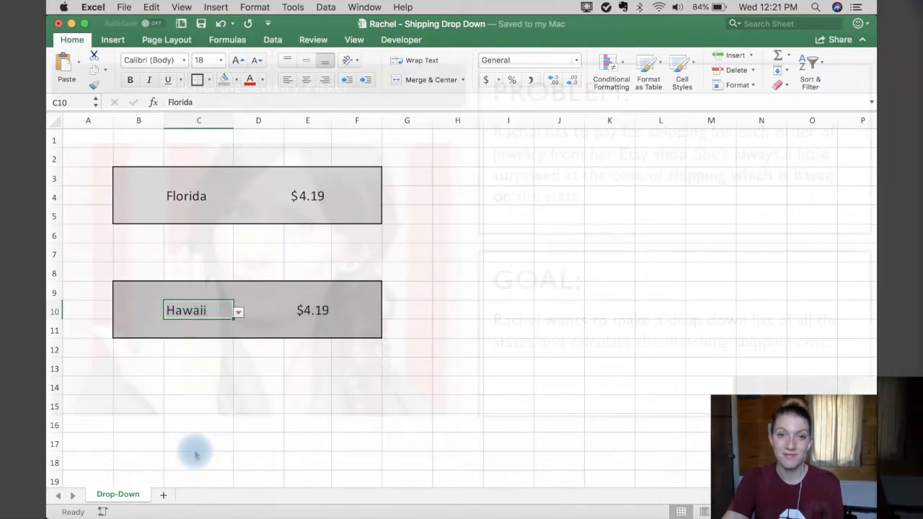